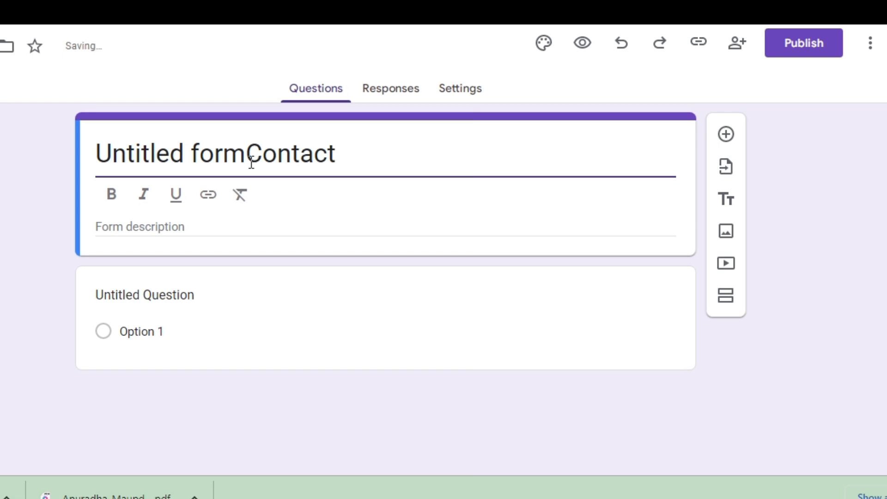
- Replace the form's default title text so that the title reads "Contact Us"
click(251, 161)
key(BackSpace)
key(BackSpace)
key(BackSpace)
key(BackSpace)
key(BackSpace)
key(BackSpace)
key(BackSpace)
key(BackSpace)
key(BackSpace)
key(BackSpace)
key(BackSpace)
key(BackSpace)
key(BackSpace)
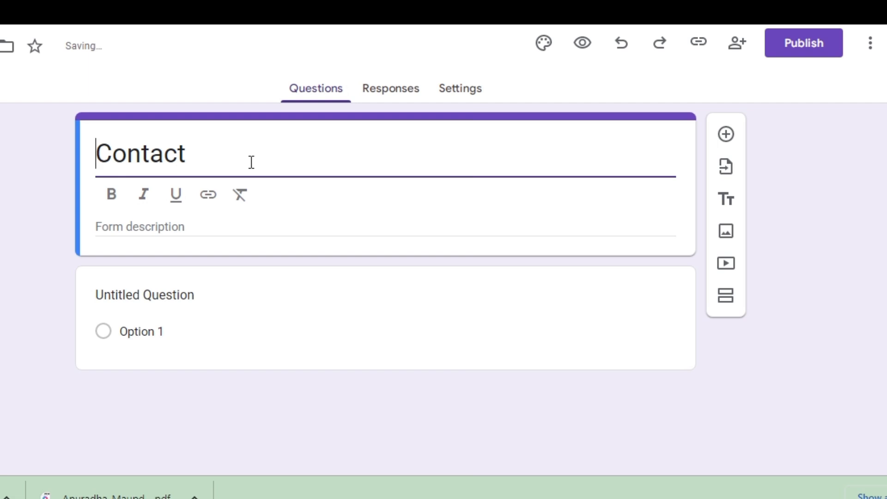
click(242, 159)
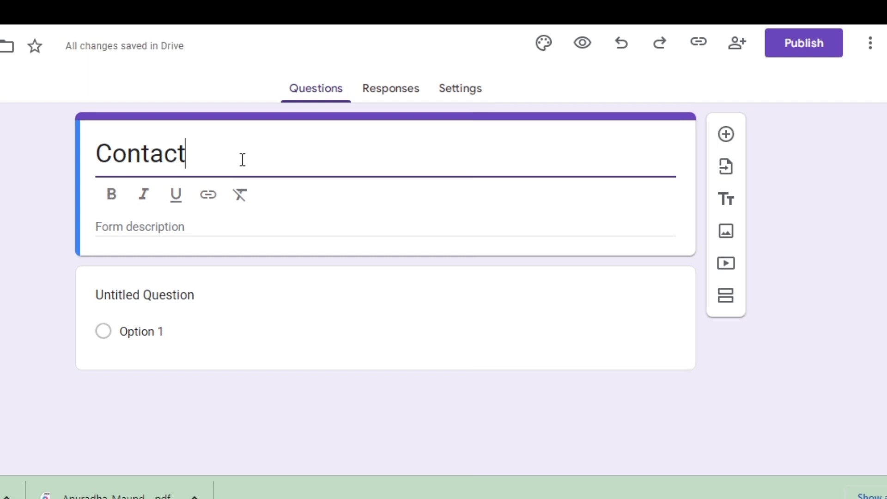
text(U)
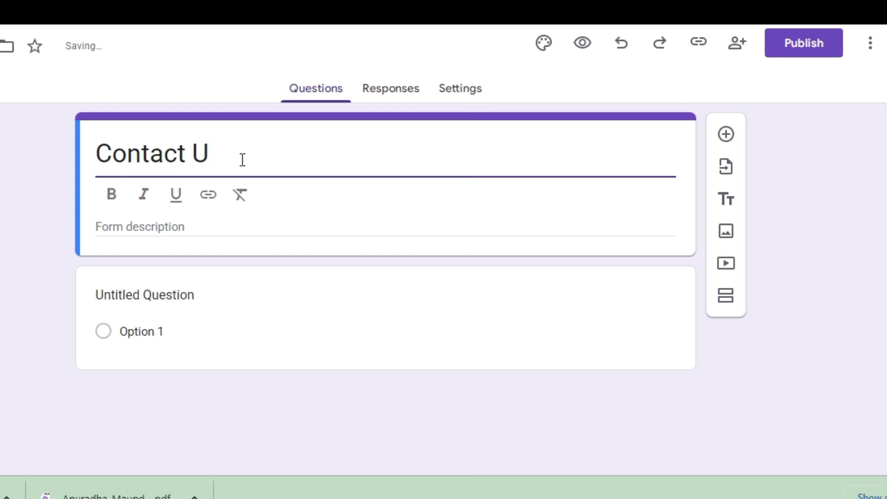
text(s)
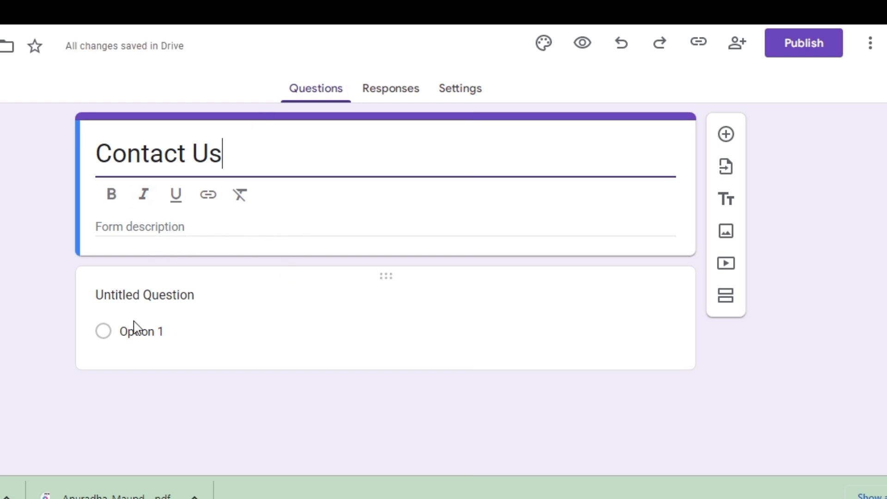
- Title the first question "First Name" in place of the untitled question text
click(187, 289)
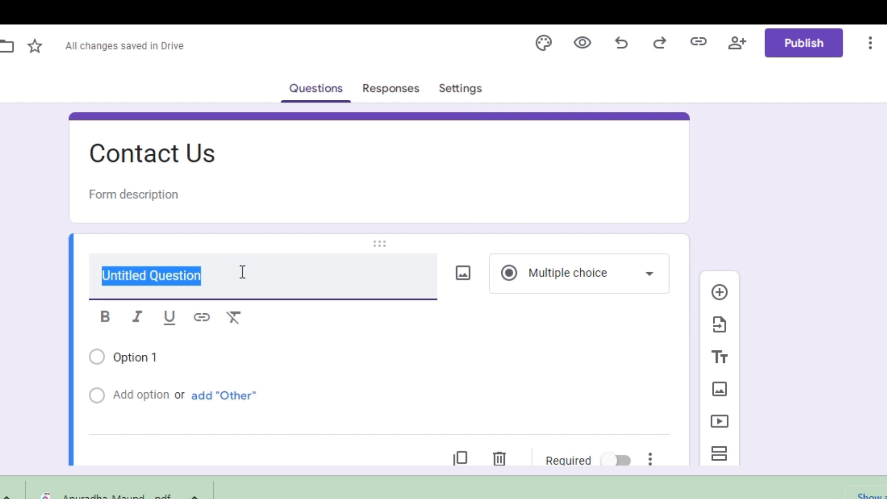
scroll(243, 270, down, 2)
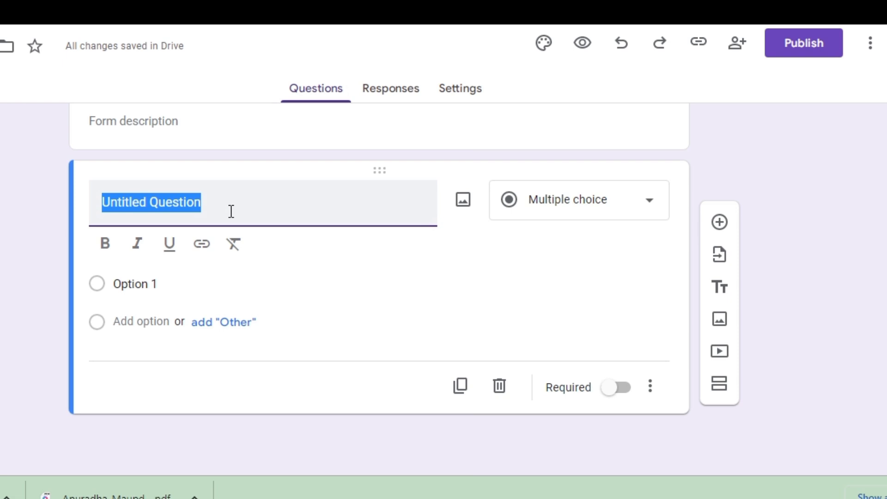
text(Frst)
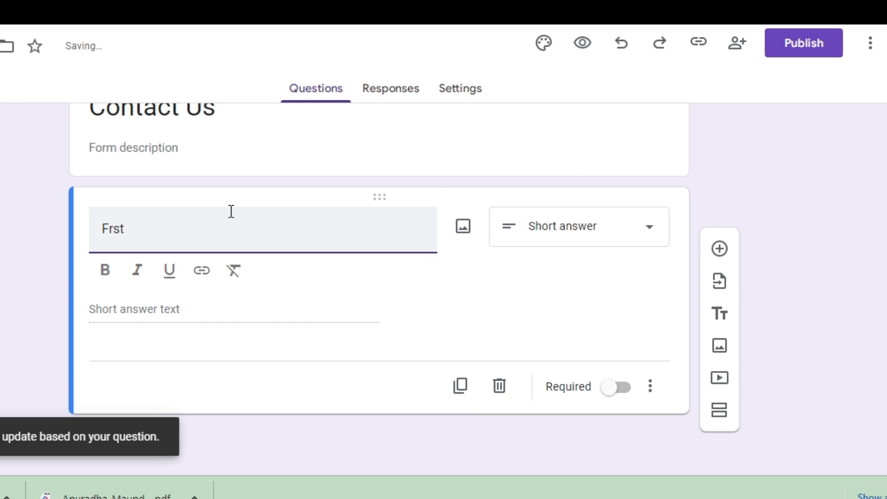
key(BackSpace)
text(irst Name)
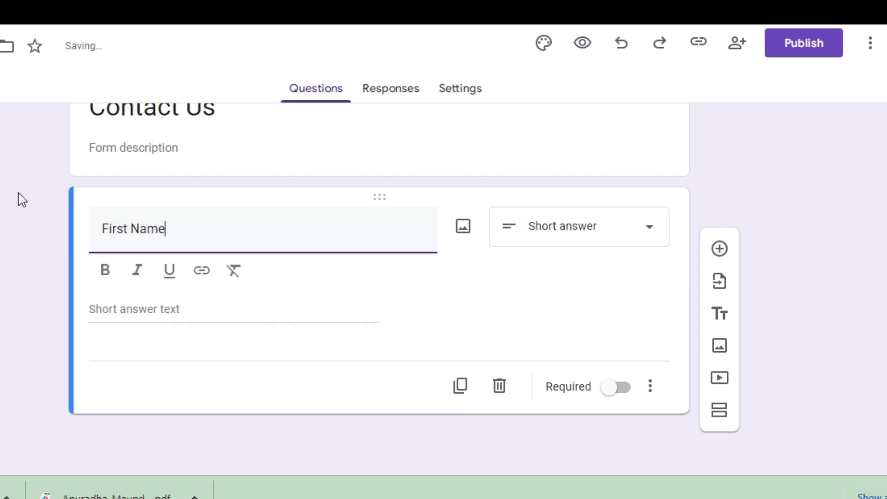
key(Return)
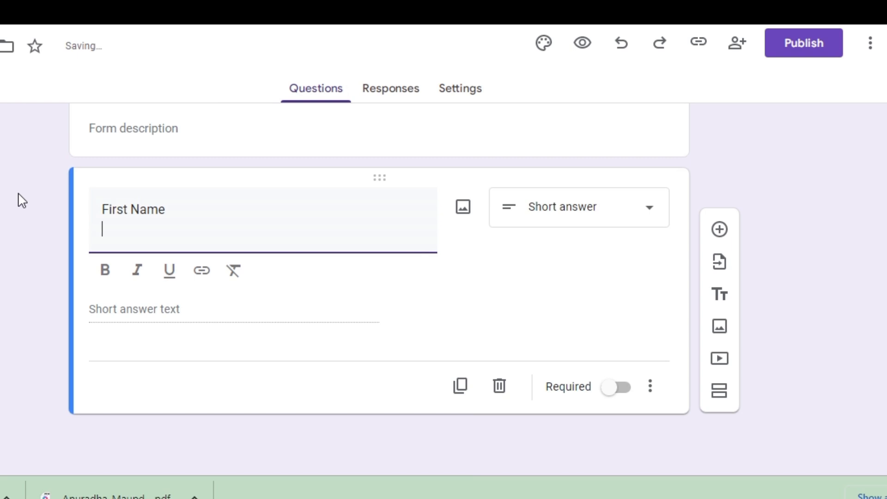
key(BackSpace)
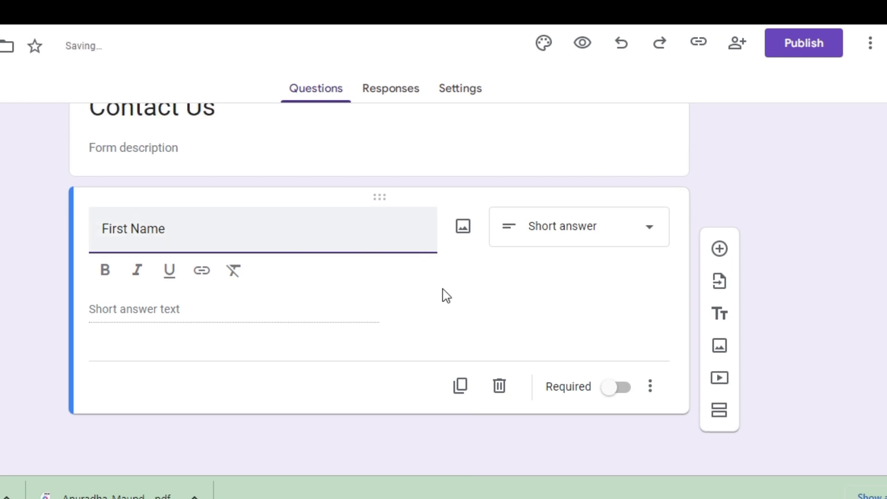
- Keep the First Name question as a short answer and make it required
click(649, 233)
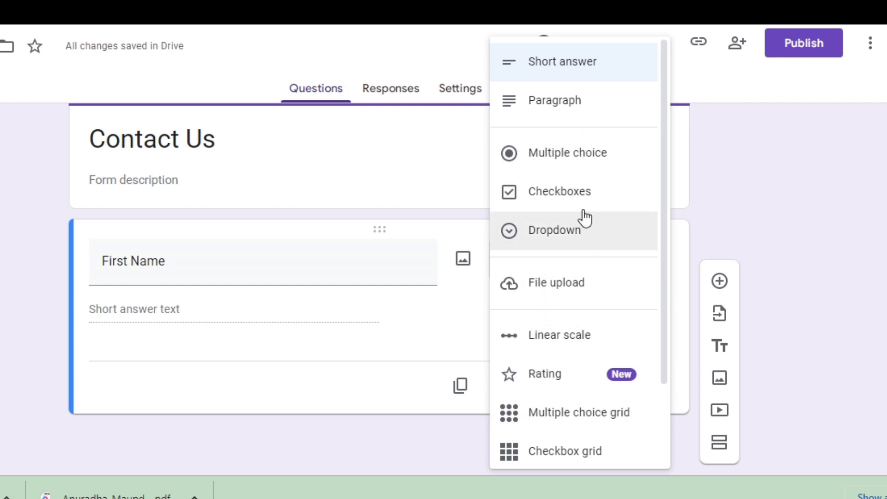
click(567, 67)
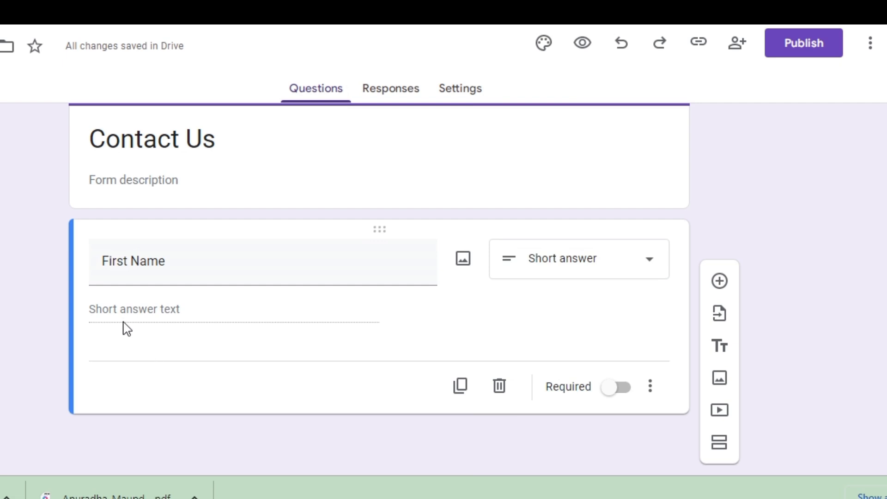
click(613, 395)
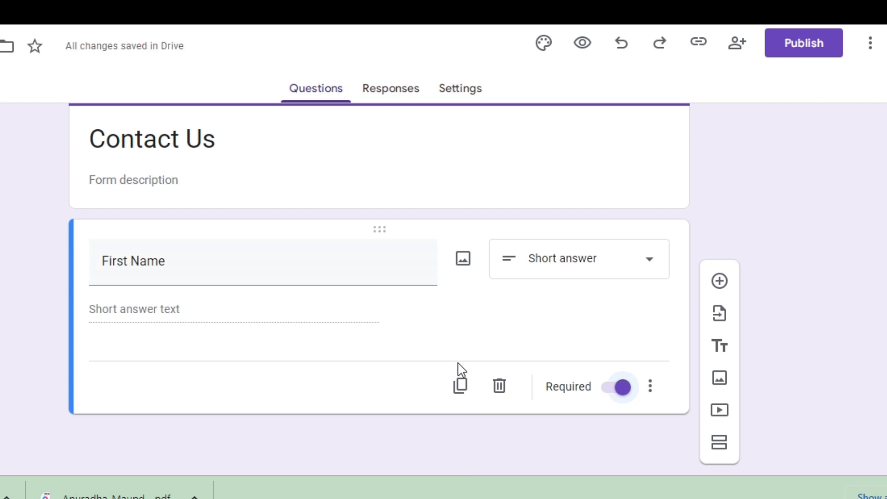
- Add a second question below First Name and title it "Last Name"
click(718, 283)
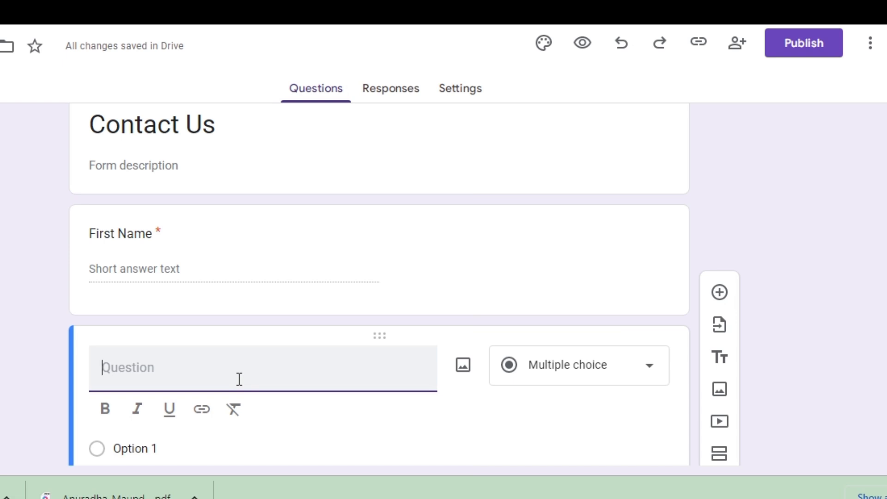
text(Lat)
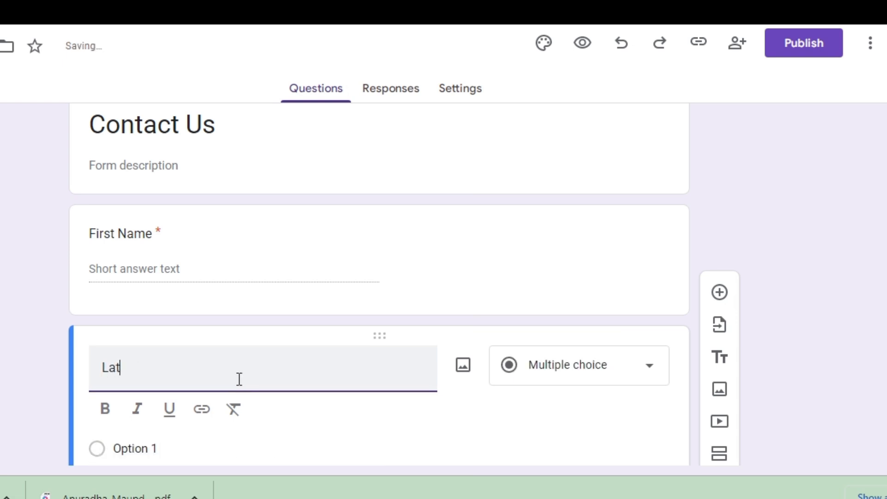
text(name)
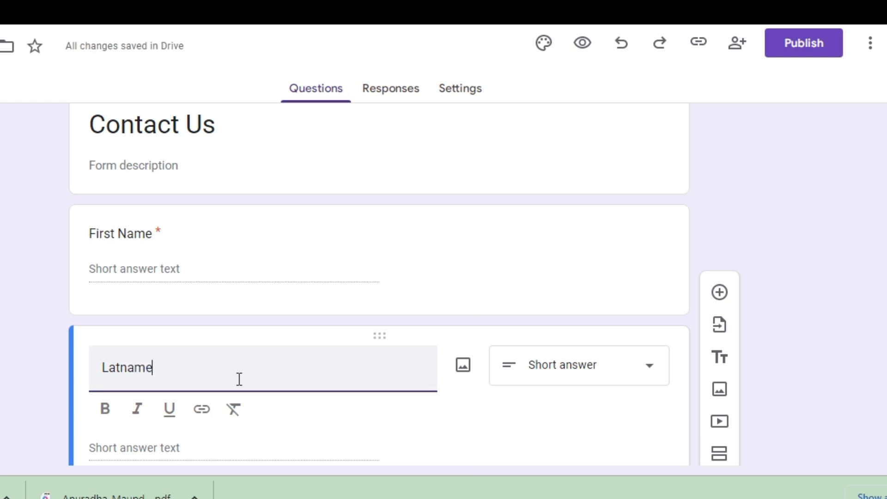
key(BackSpace)
key(BackSpace)
key(BackSpace)
key(BackSpace)
key(BackSpace)
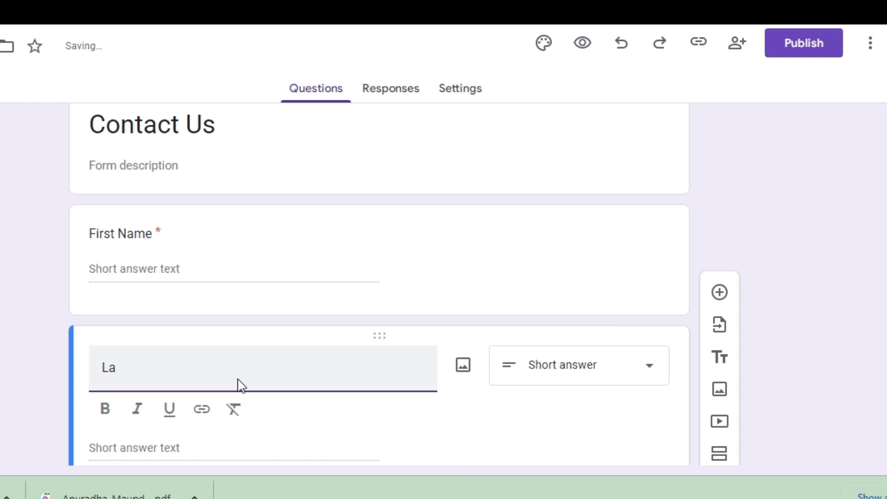
text(s)
key(BackSpace)
text(t)
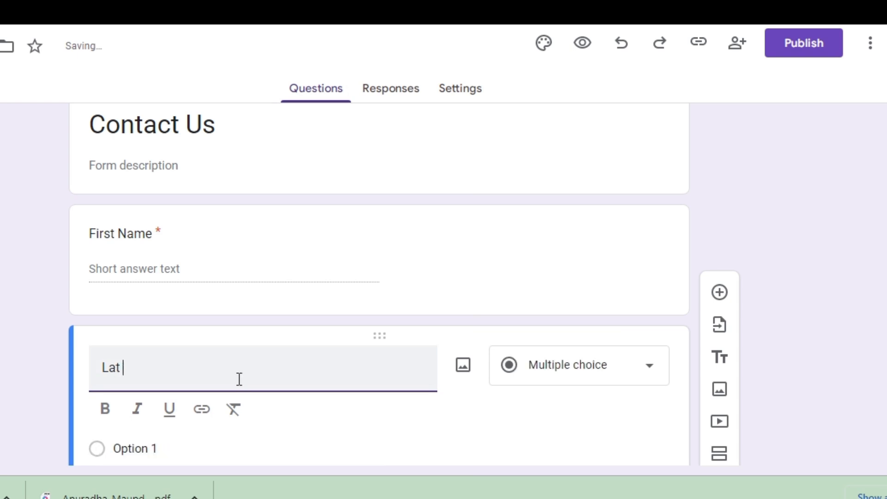
key(BackSpace)
text(st Name)
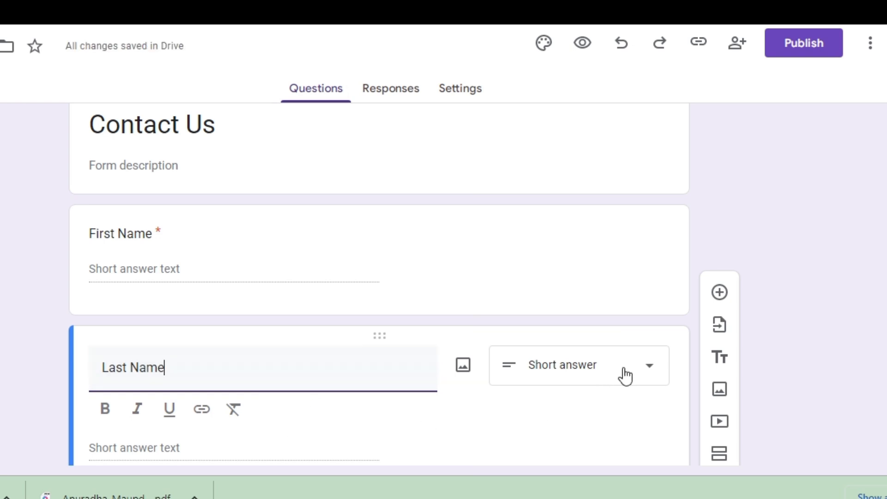
- Keep the Last Name question as a short answer and make it required
click(578, 377)
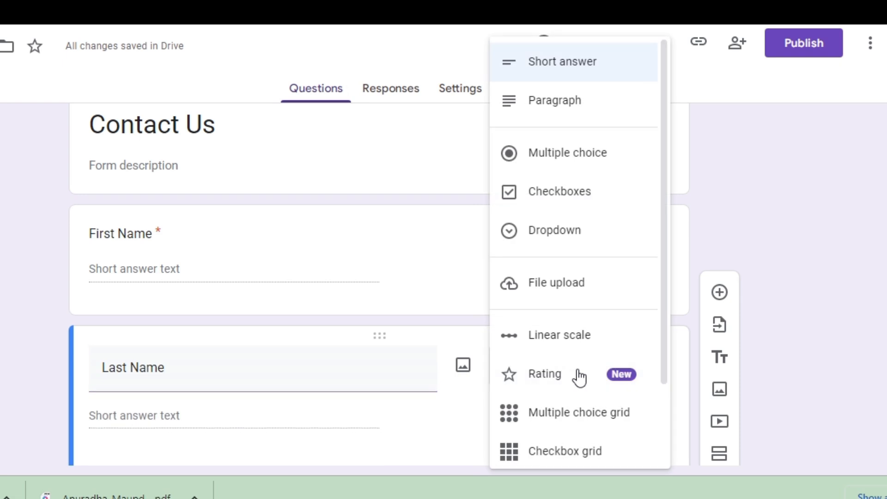
click(593, 70)
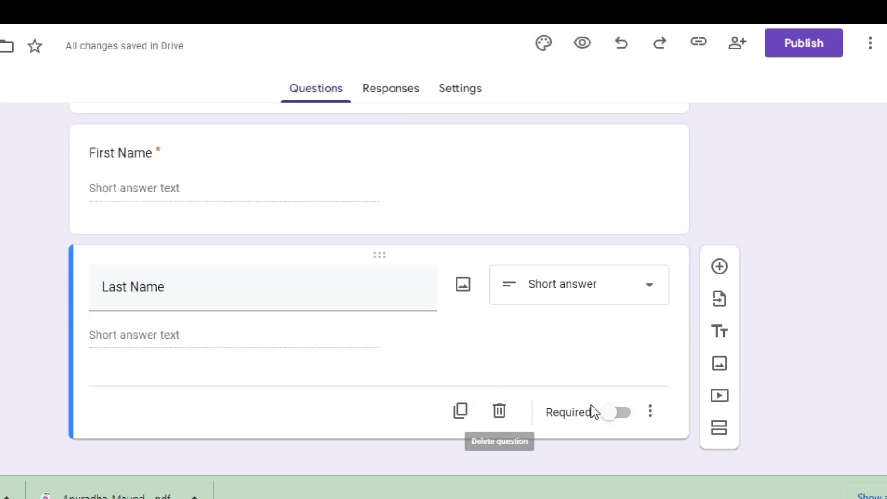
click(614, 412)
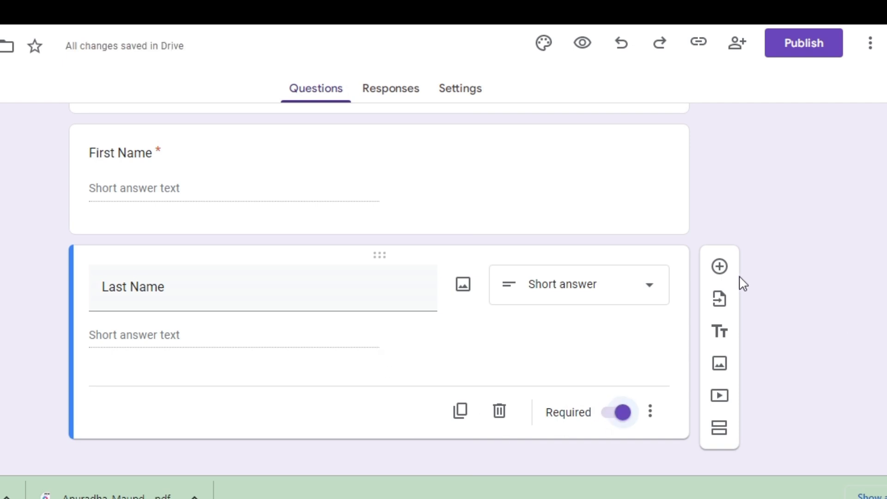
- Add a third question titled "Mobile No." below Last Name and make it required
click(719, 268)
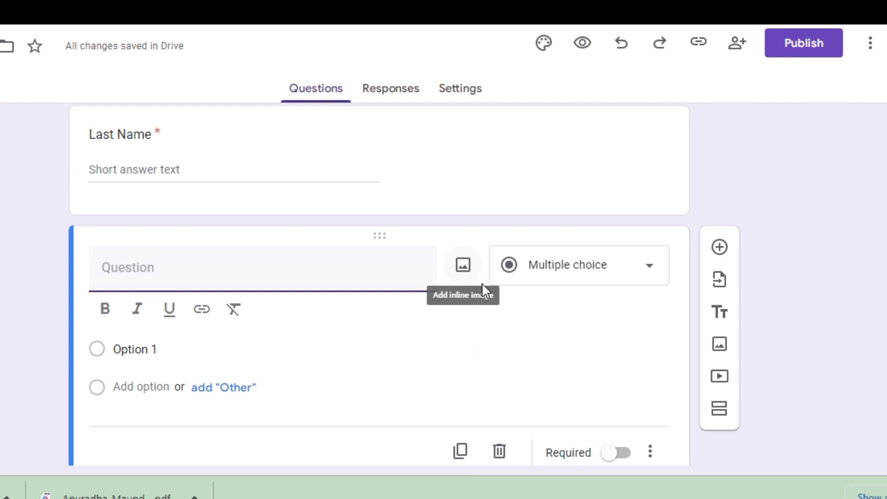
text(Moi)
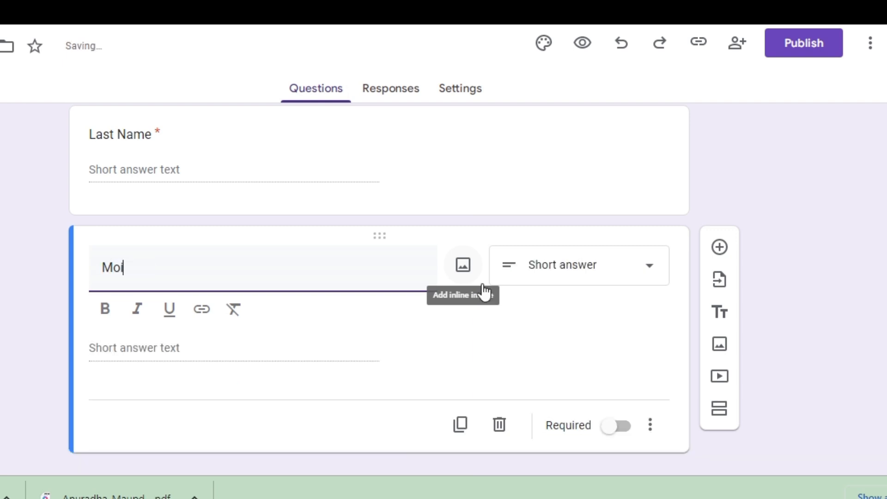
text(bile No.)
click(623, 418)
click(616, 395)
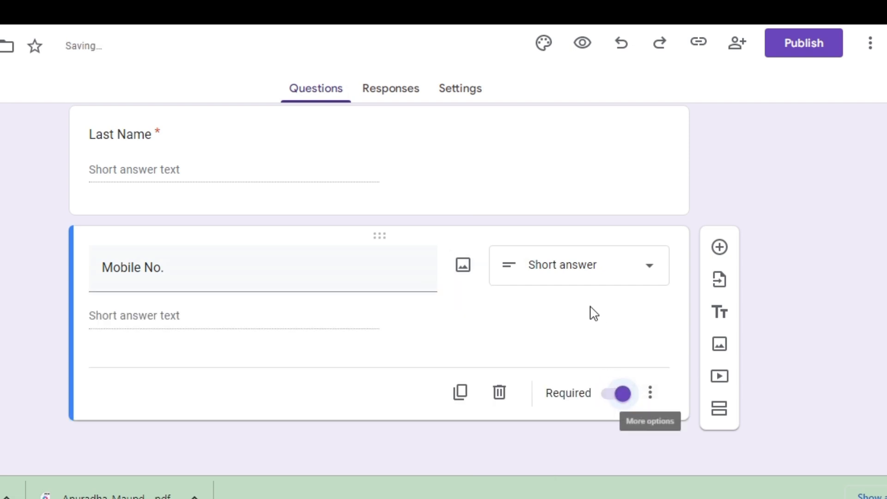
click(647, 263)
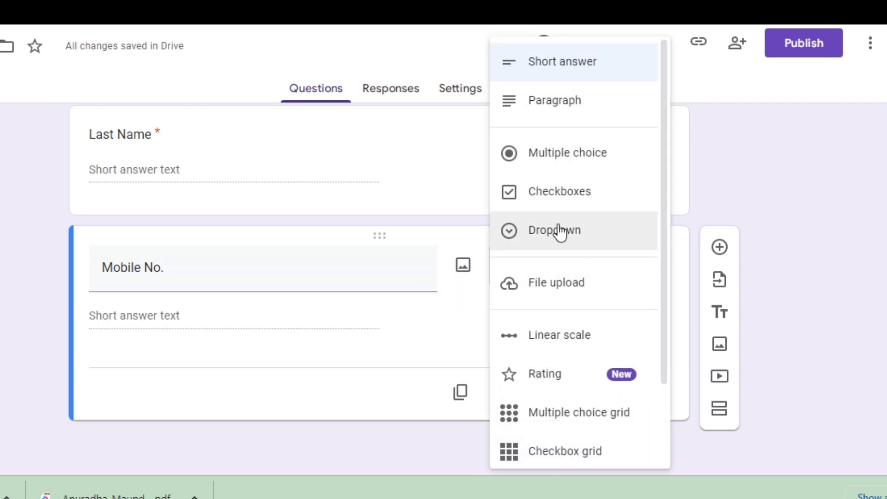
scroll(550, 386, down, 2)
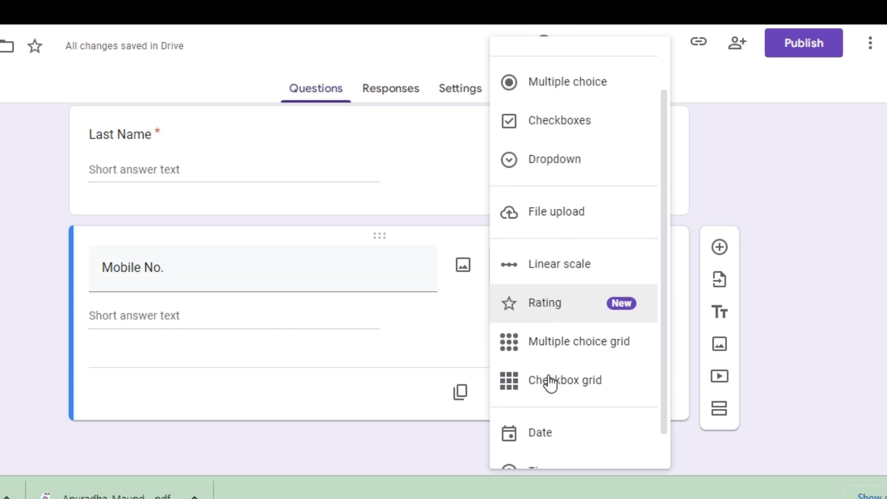
scroll(550, 383, down, 1)
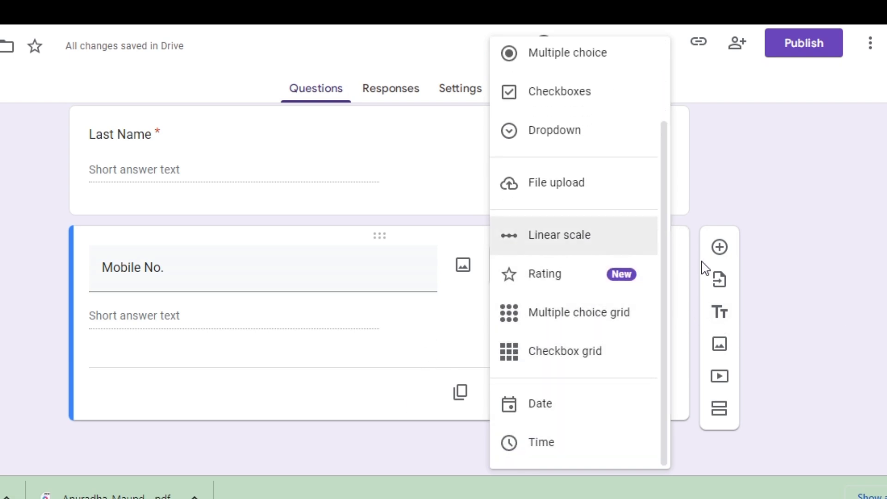
click(682, 263)
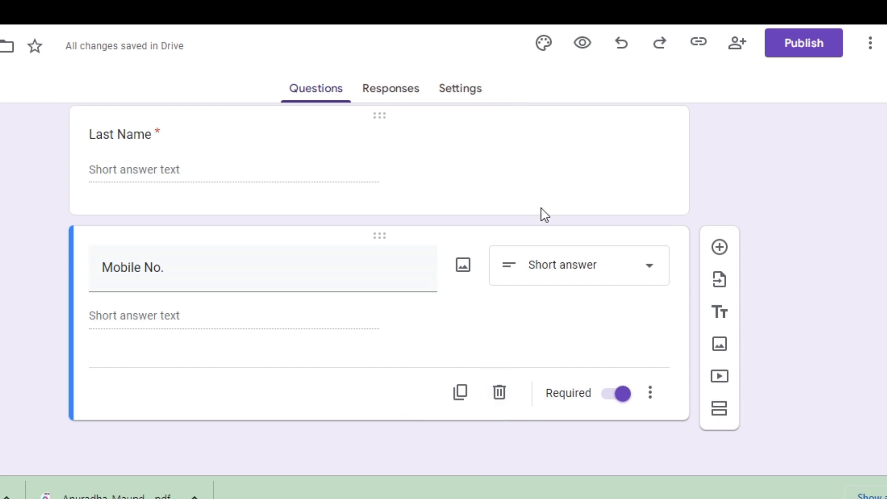
- Enter "for collecting employee data" as the form description below the Contact Us title
scroll(543, 214, up, 5)
scroll(346, 205, down, 1)
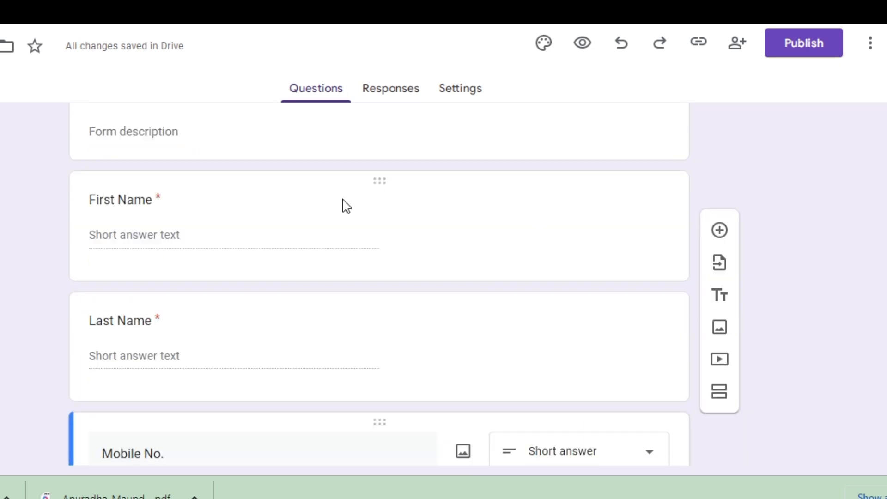
scroll(345, 204, down, 2)
scroll(346, 199, up, 4)
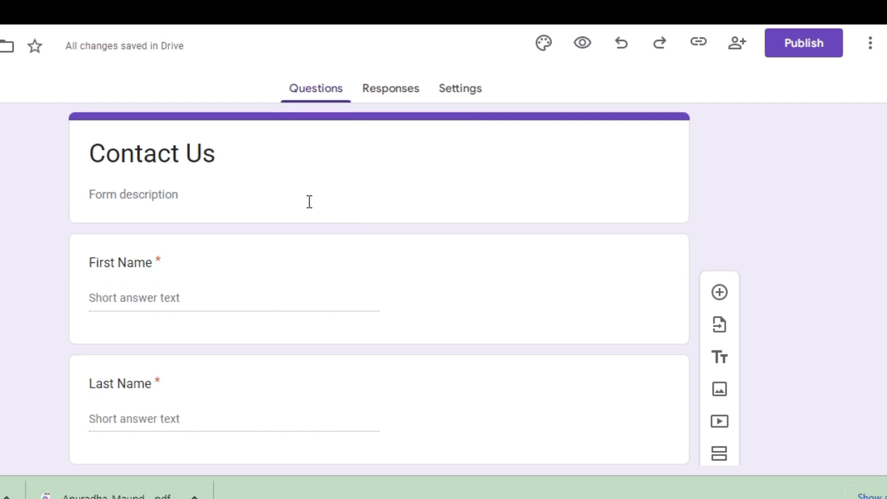
click(139, 194)
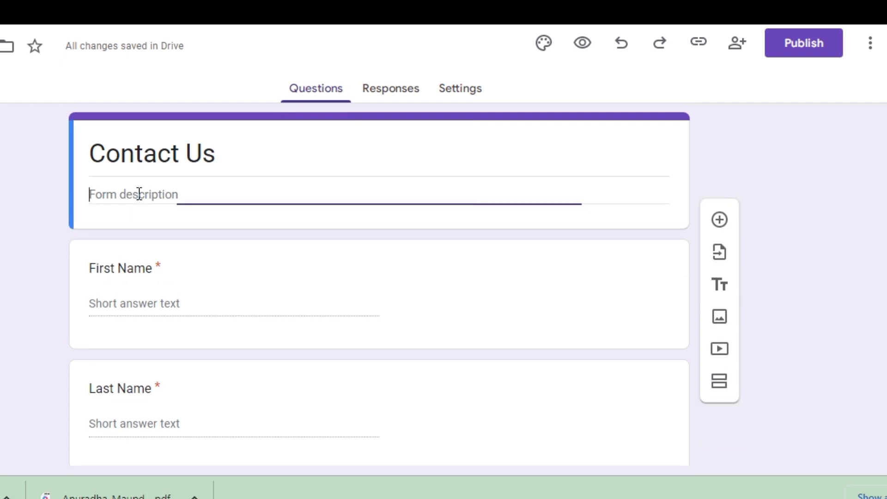
text(for)
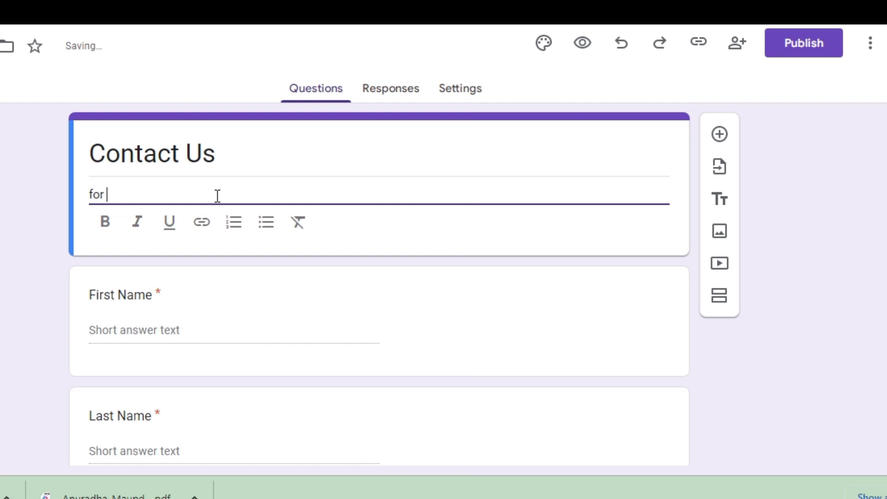
text( colle)
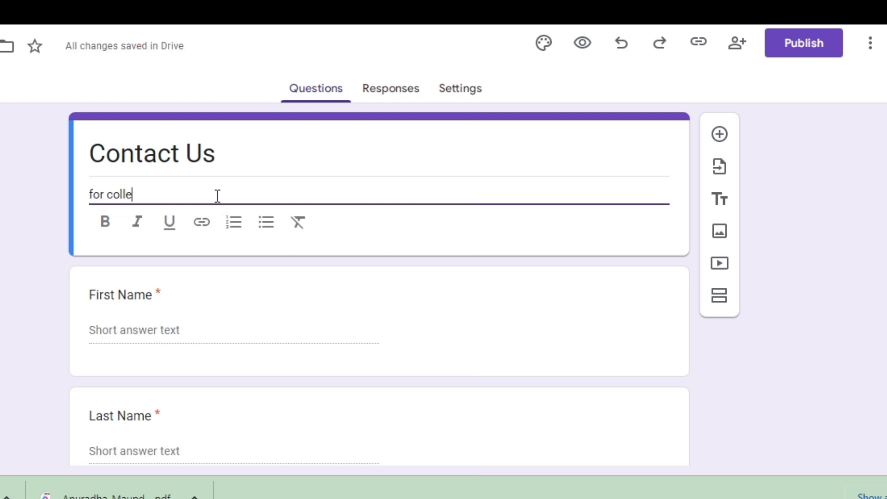
text(cting)
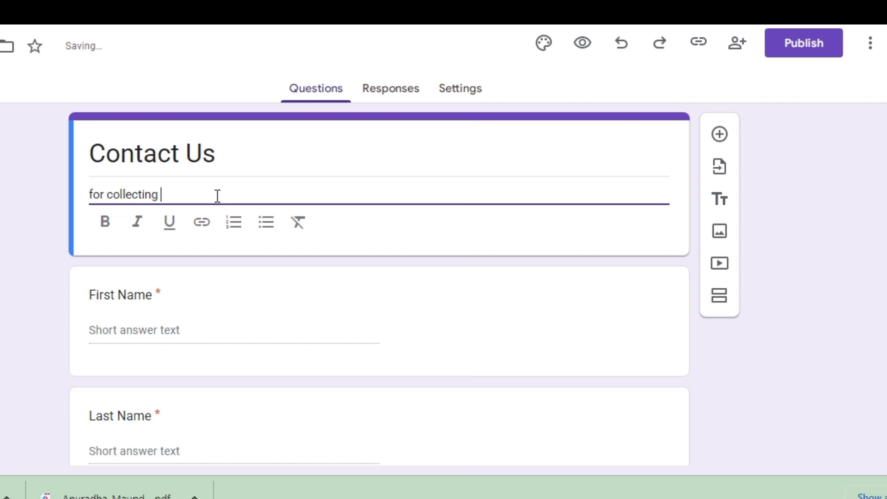
text( cu)
text(em)
text(p)
text(loyee)
text( data)
- Publish the form to anyone with the link, and copy its responder link from the published options before saving them
click(781, 41)
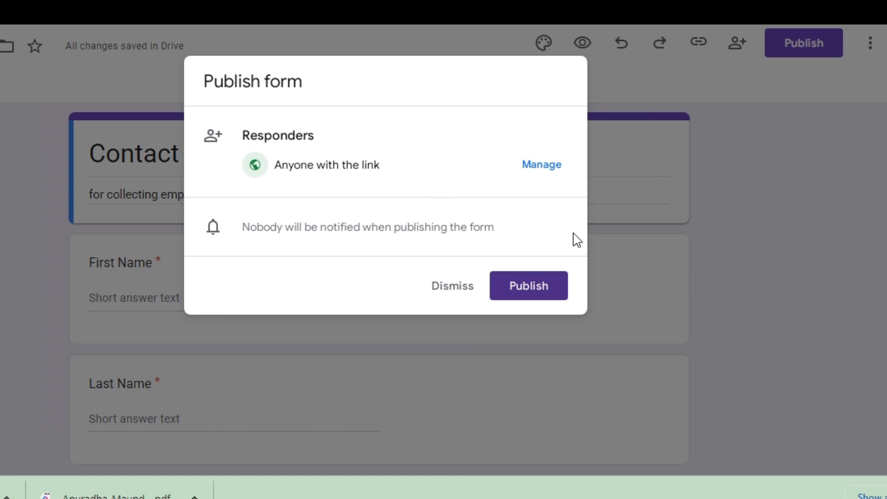
click(532, 293)
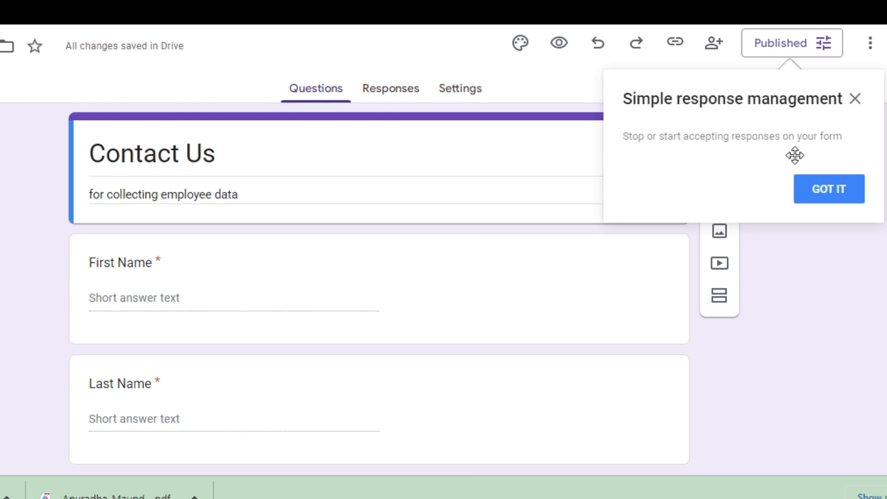
click(797, 46)
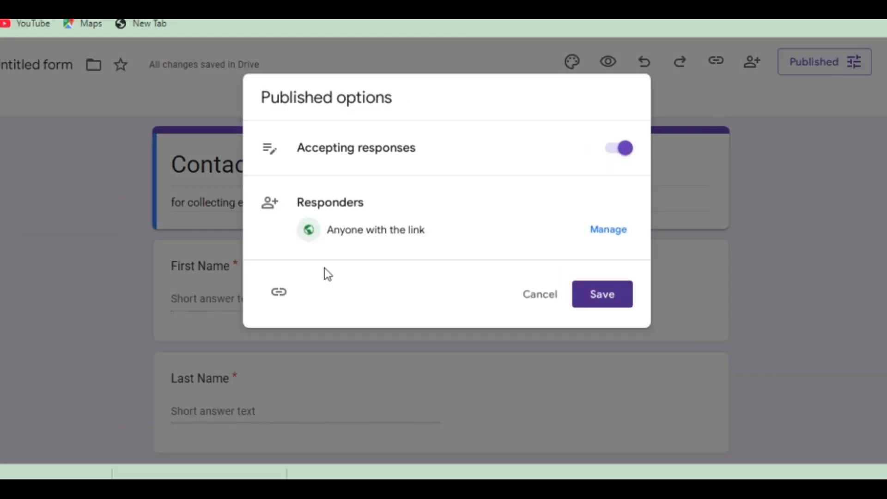
click(282, 296)
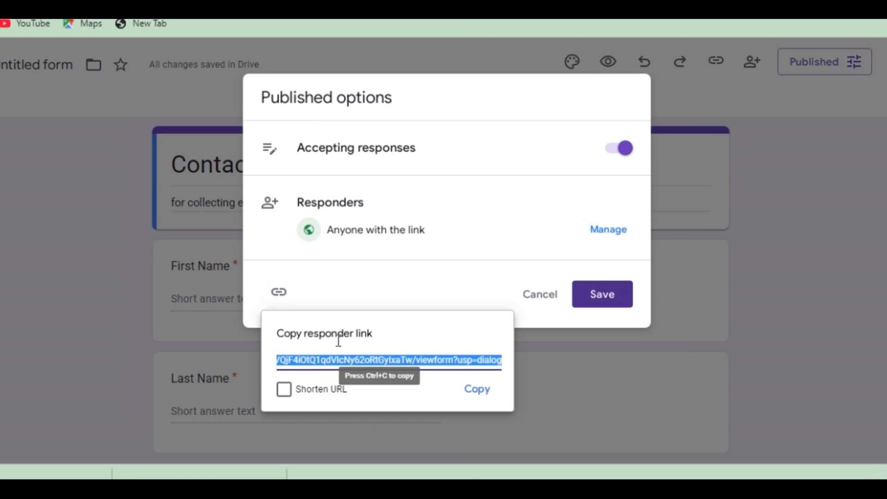
click(480, 393)
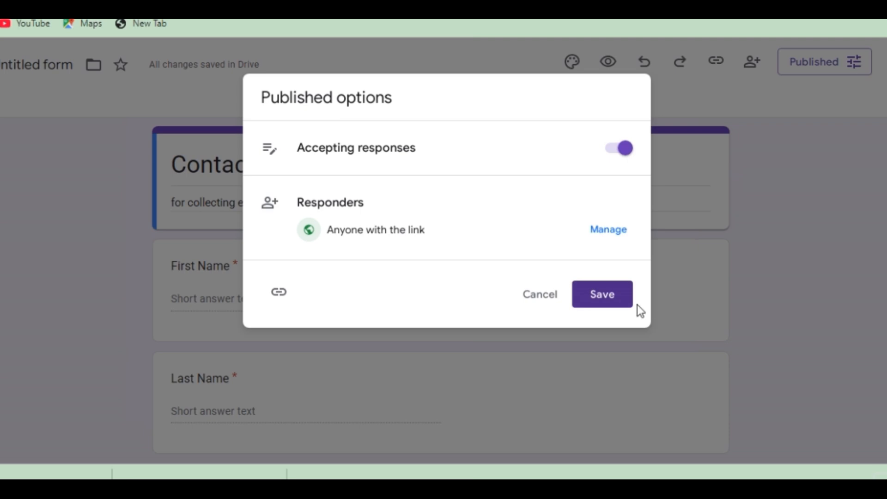
click(613, 301)
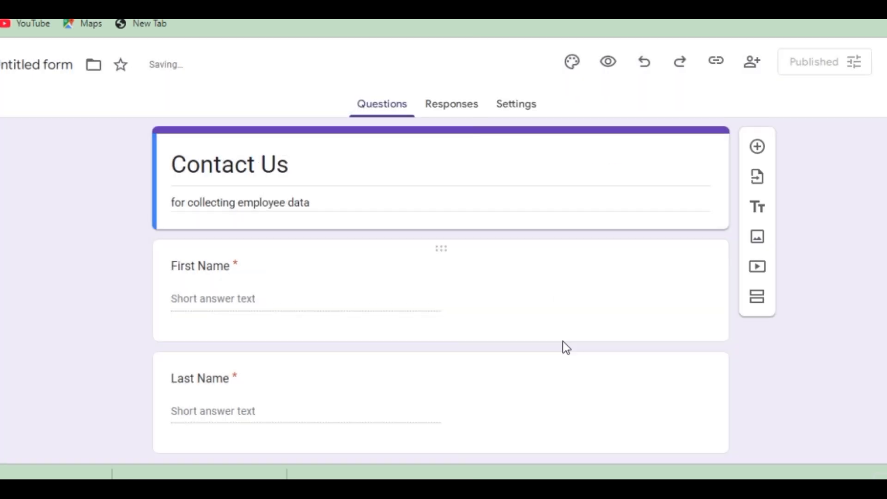
scroll(561, 306, down, 3)
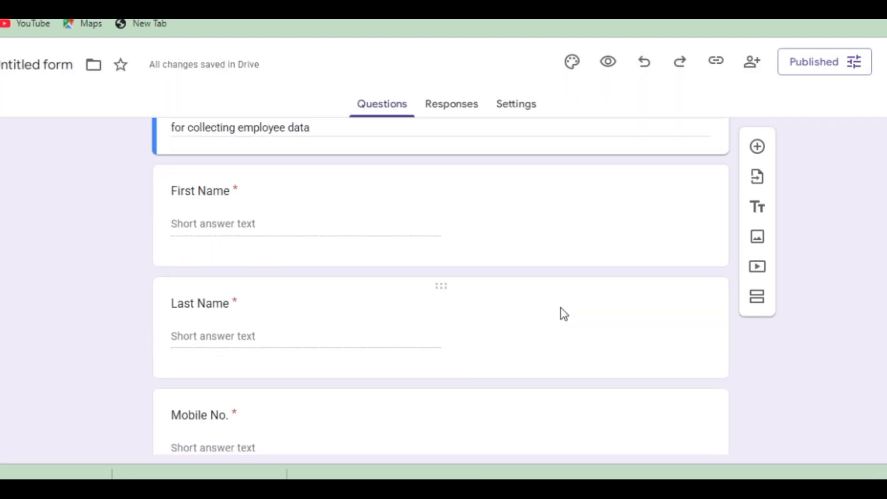
scroll(562, 308, up, 3)
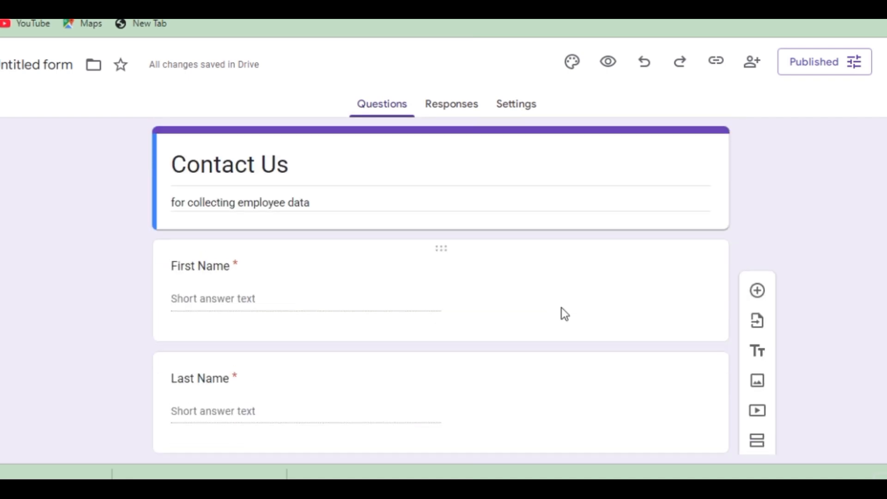